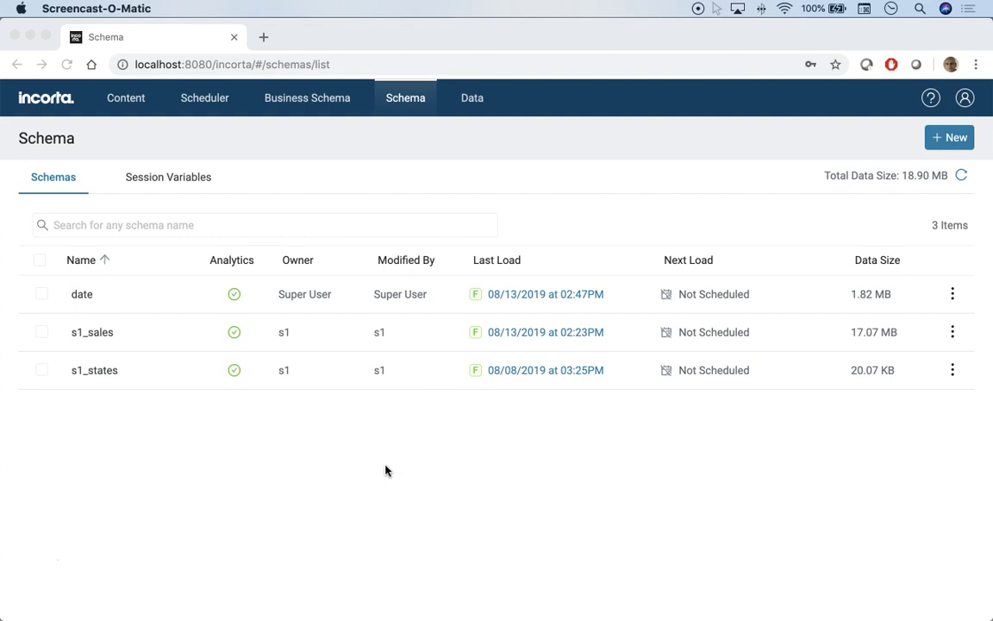
Open the SALES1 table in the s1_sales schema and review its columns and formula columns.
left_click(94, 336)
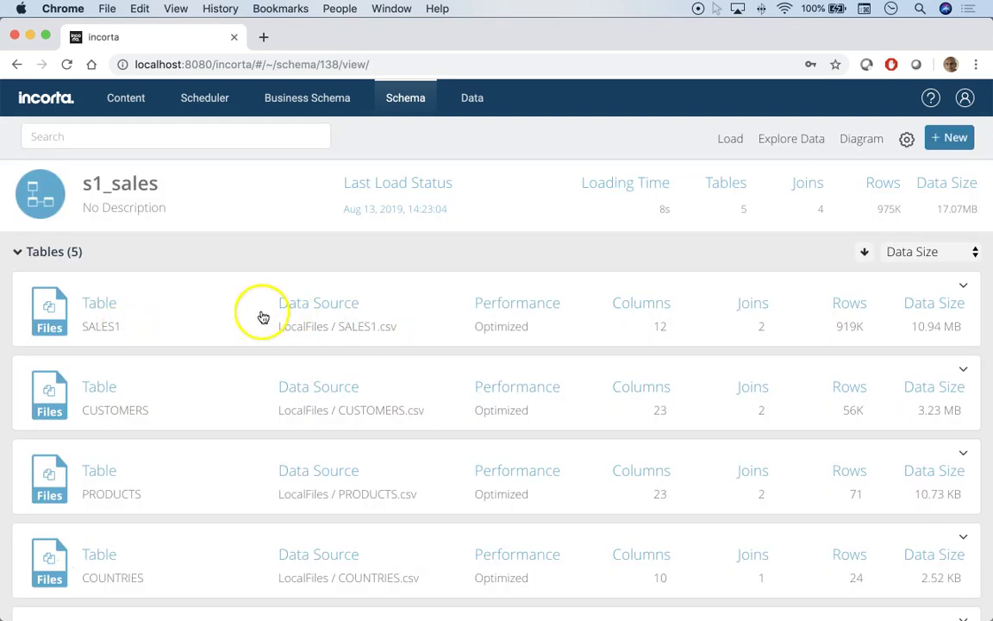
left_click(105, 330)
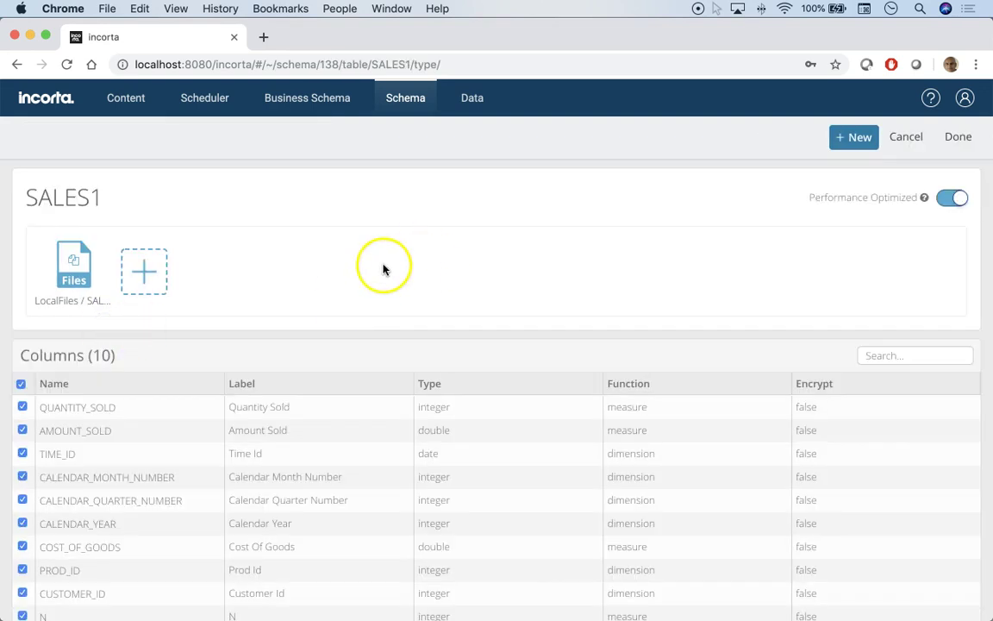
scroll(386, 270, "down", 2)
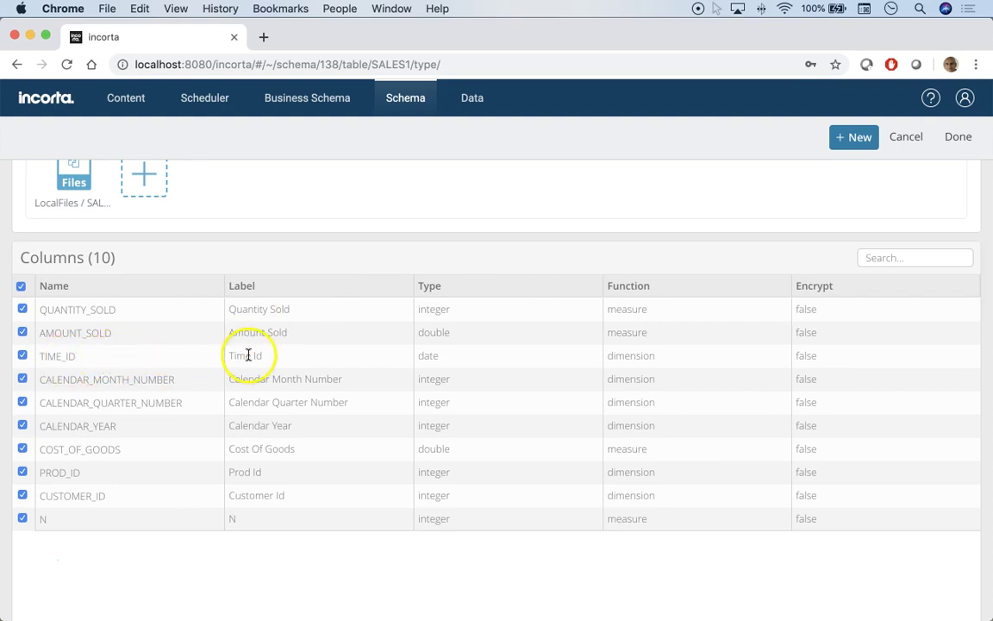
scroll(385, 381, "up", 2)
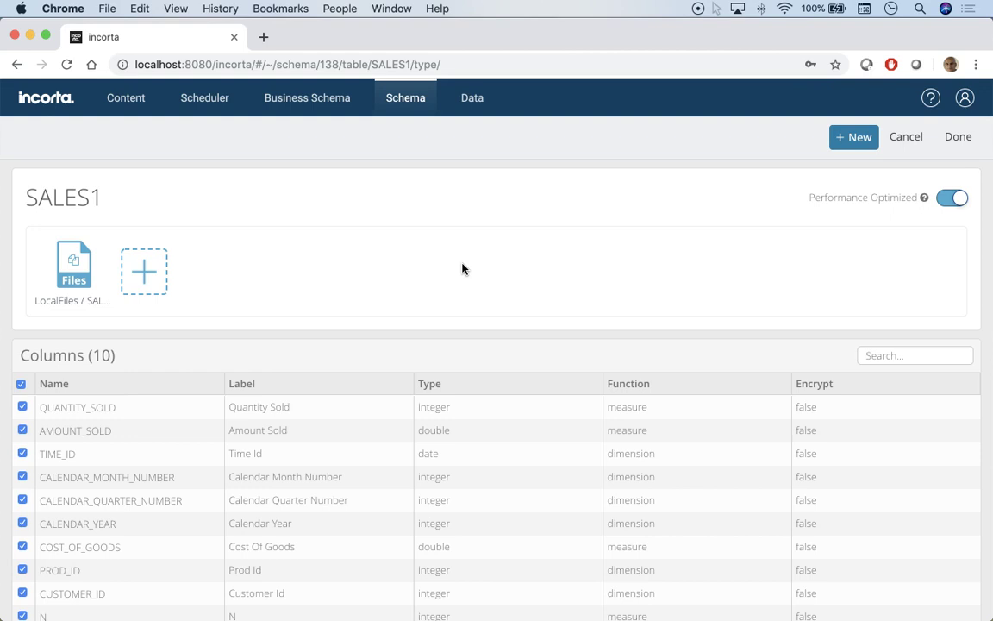
scroll(494, 264, "down", 15)
scroll(496, 263, "up", 4)
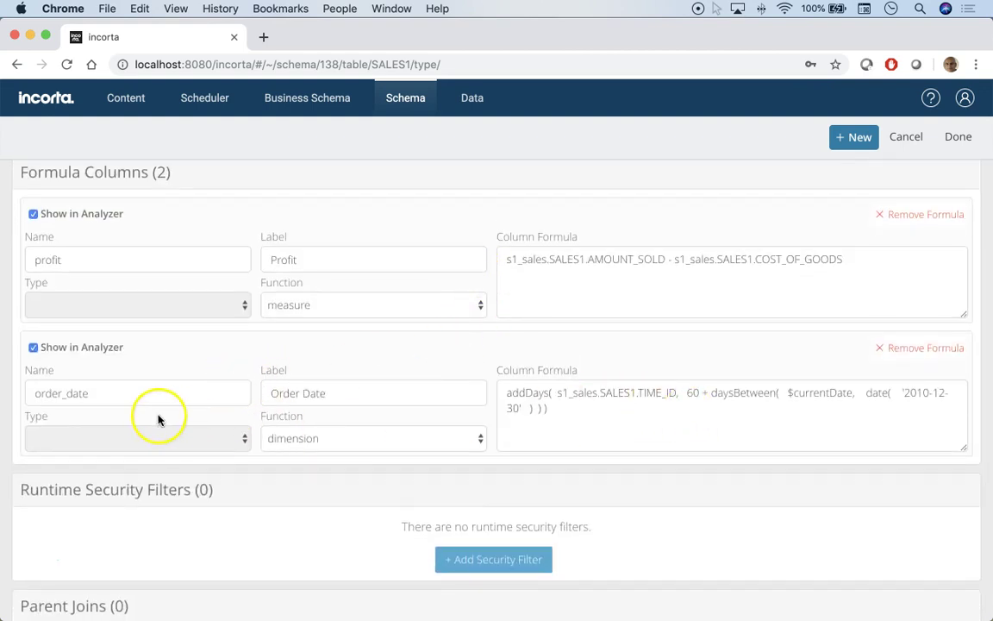
Examine the order_date column's formula in the Formula Builder and leave the SALES1 table without saving changes.
left_click(594, 412)
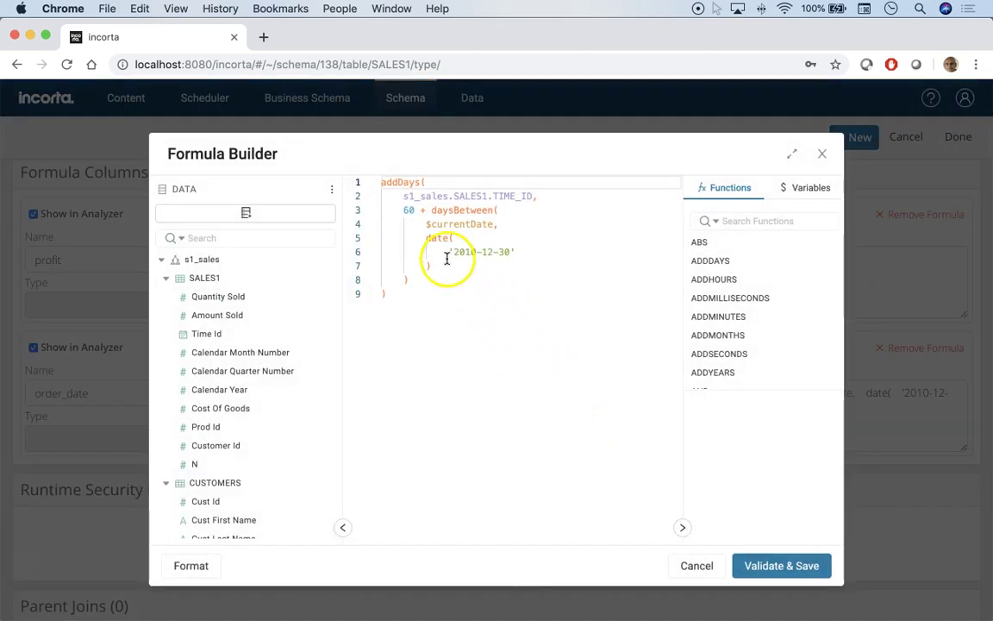
left_click_drag(453, 252, 512, 251)
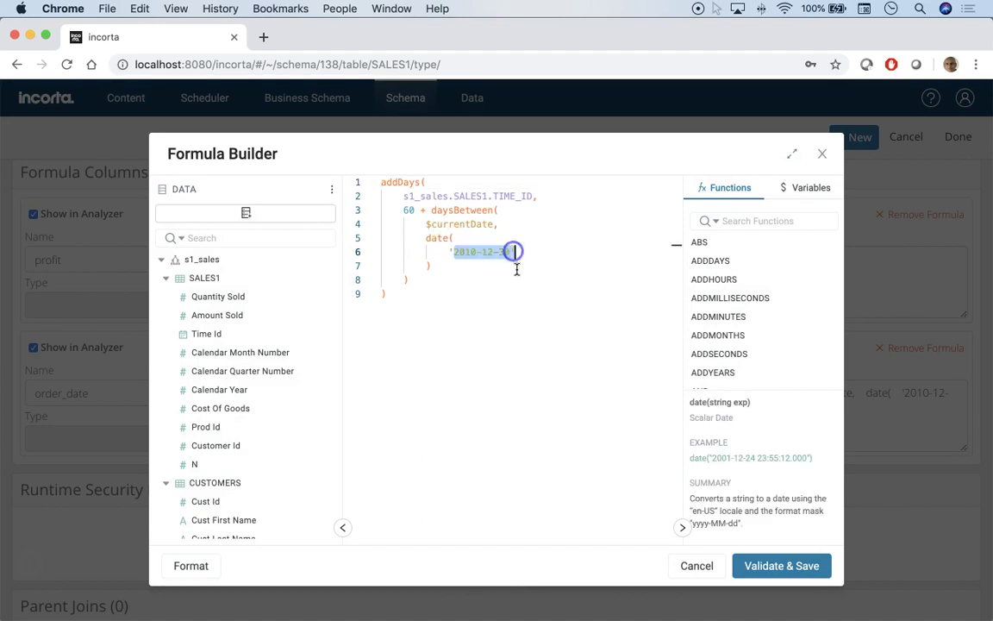
left_click(517, 270)
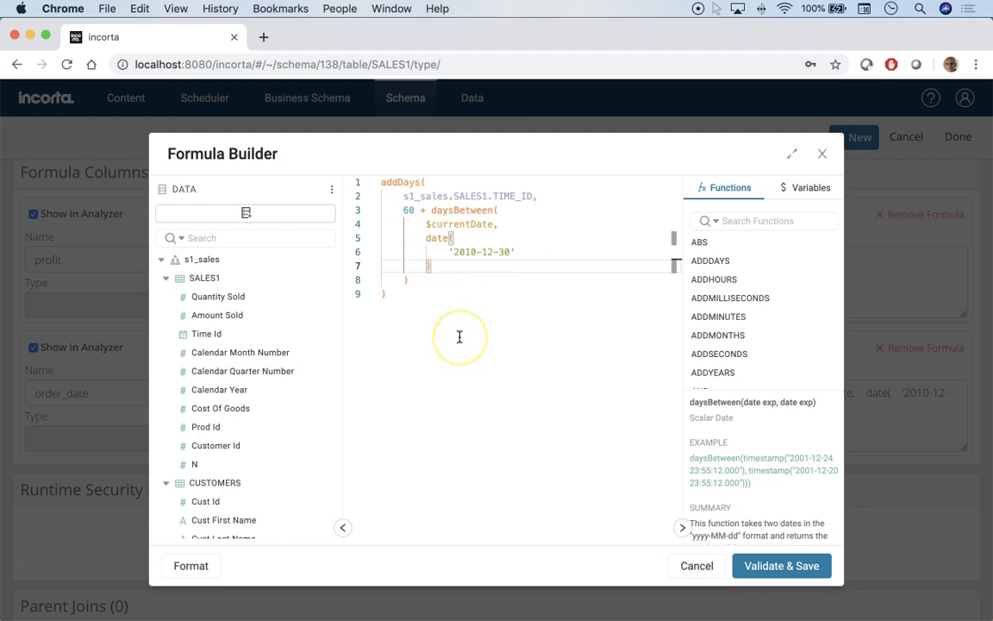
left_click(821, 154)
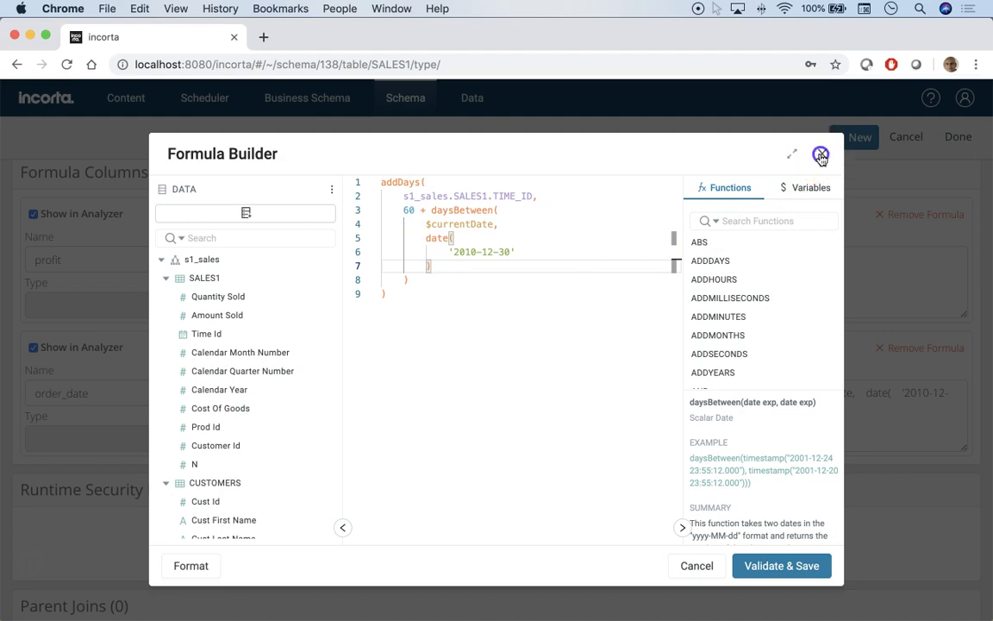
left_click(904, 142)
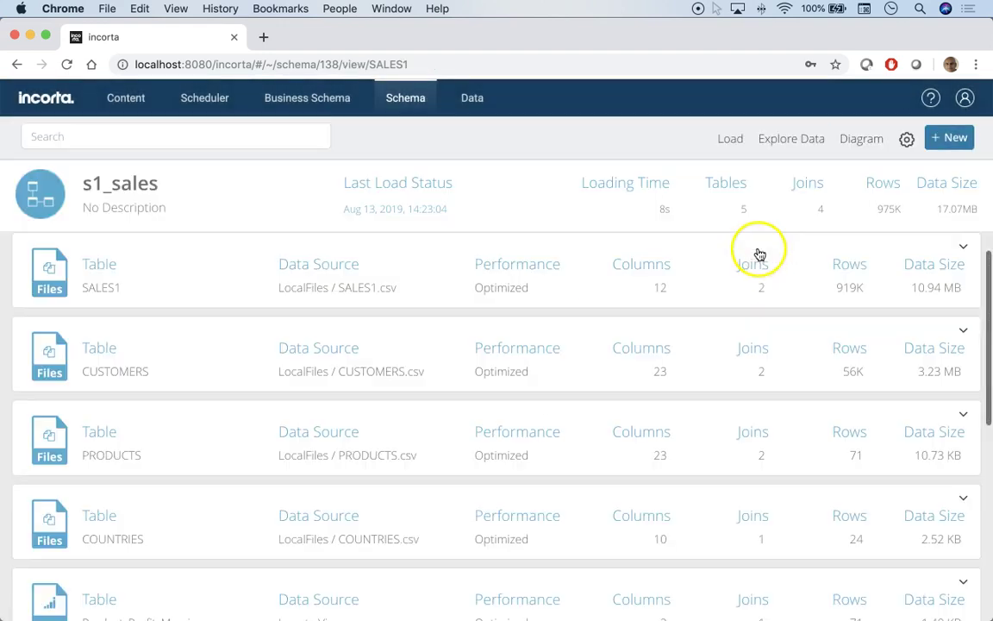
Explore the s1_sales schema's data using the Table visualization.
left_click(791, 143)
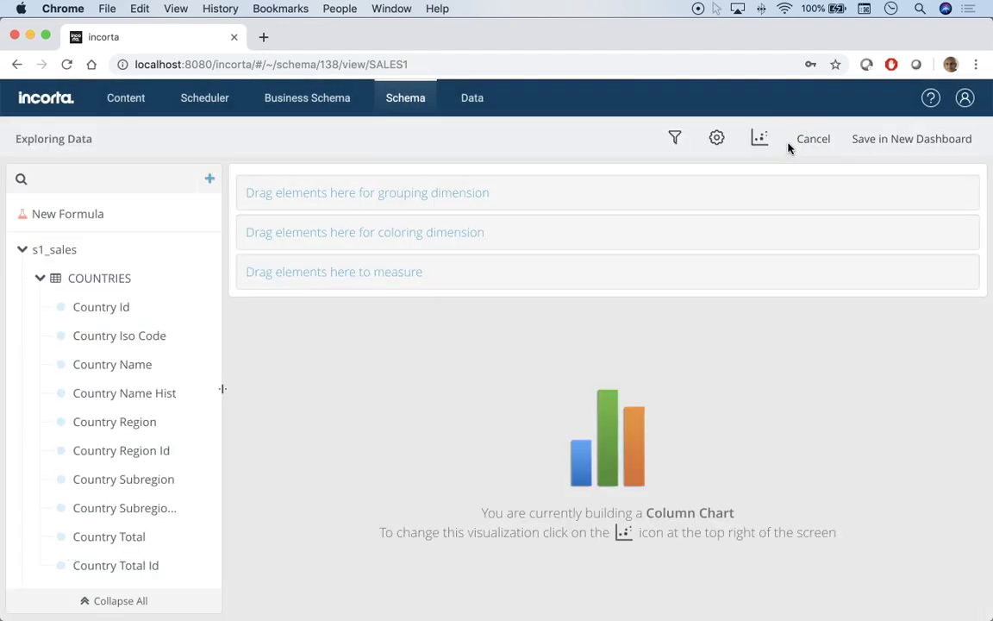
left_click(759, 138)
left_click(366, 283)
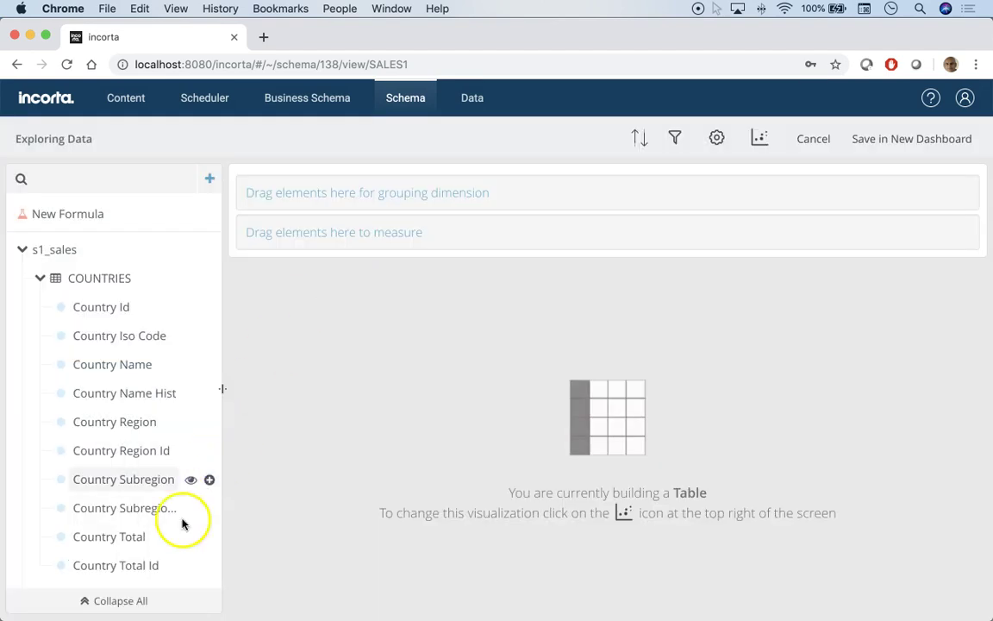
Collapse the schema tree to its tables and add Order Date from SALES1 as a measure in the table.
left_click(125, 600)
left_click(23, 250)
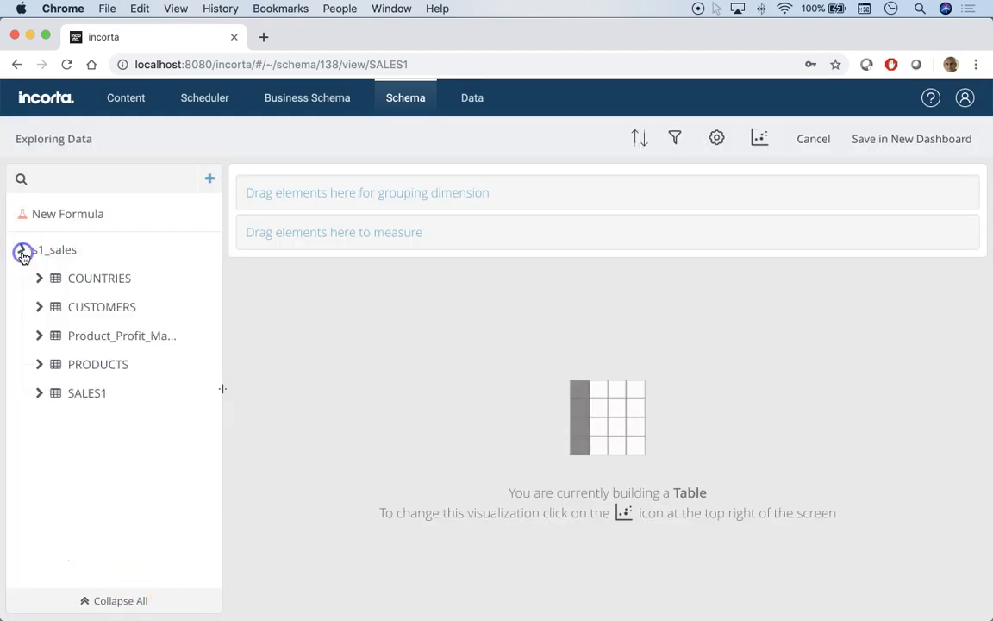
left_click(39, 393)
scroll(35, 392, "down", 3)
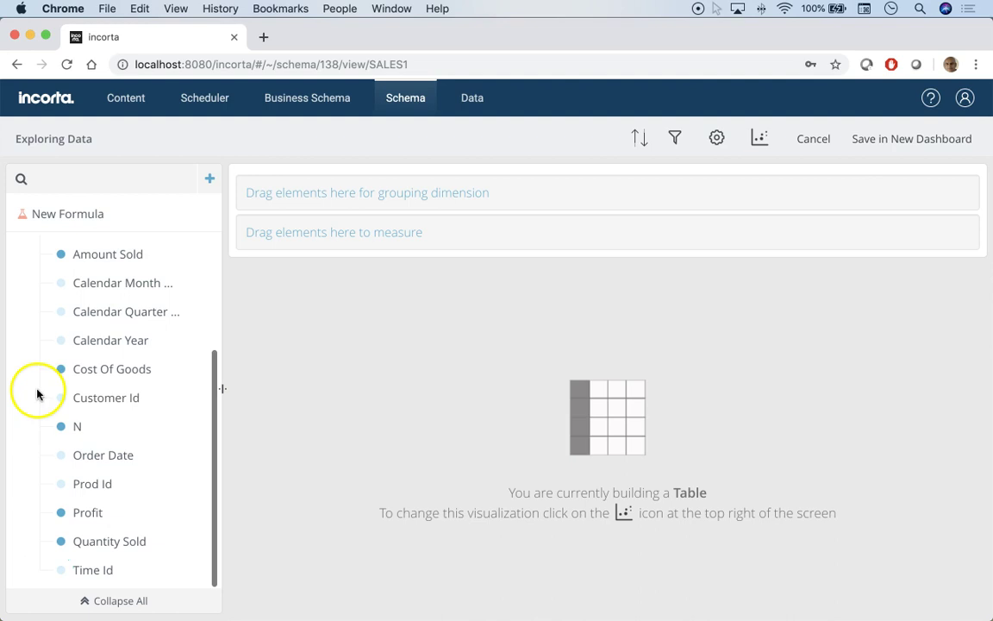
left_click_drag(97, 455, 315, 245)
scroll(135, 359, "up", 3)
scroll(135, 358, "down", 3)
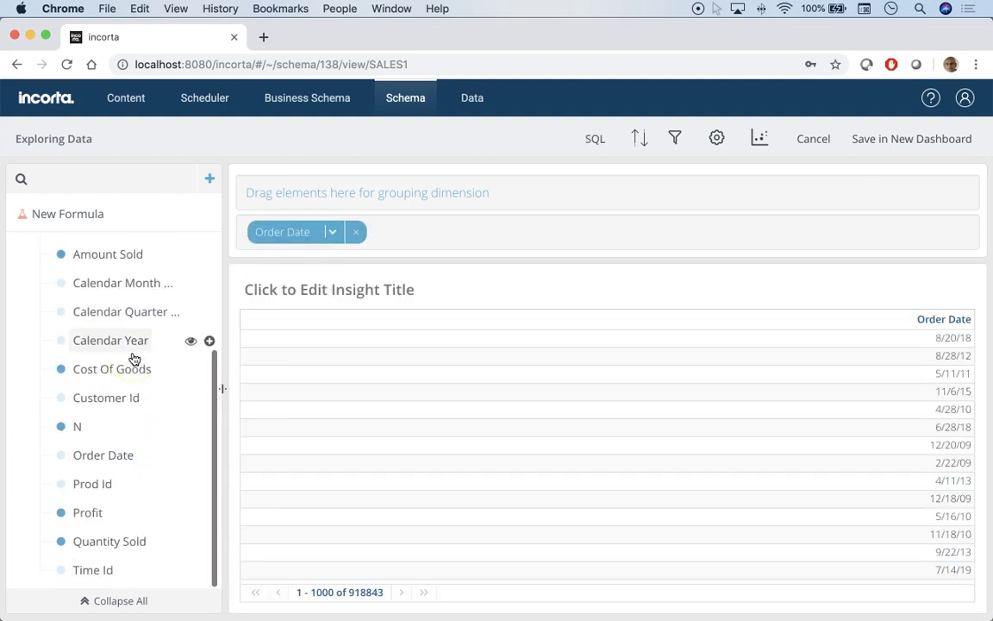
Search the fields for "time" and add Time Id as a measure ahead of Order Date.
left_click(83, 182)
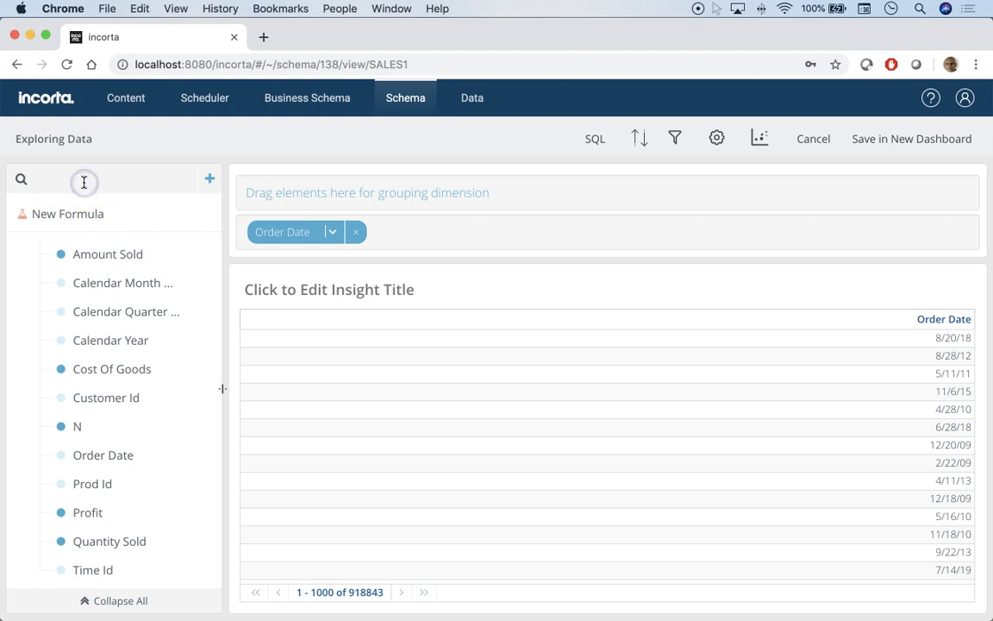
type("time")
left_click_drag(96, 306, 268, 236)
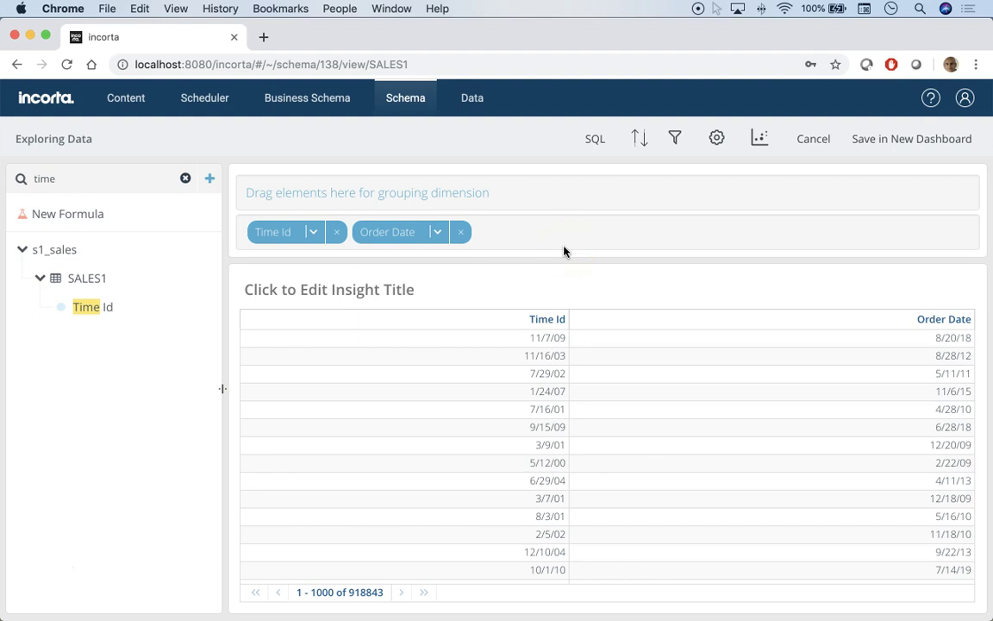
Compare Time Id with Order Date by sorting on Time Id in descending and ascending order, and discard the exploration.
left_click(638, 138)
left_click_drag(84, 306, 483, 197)
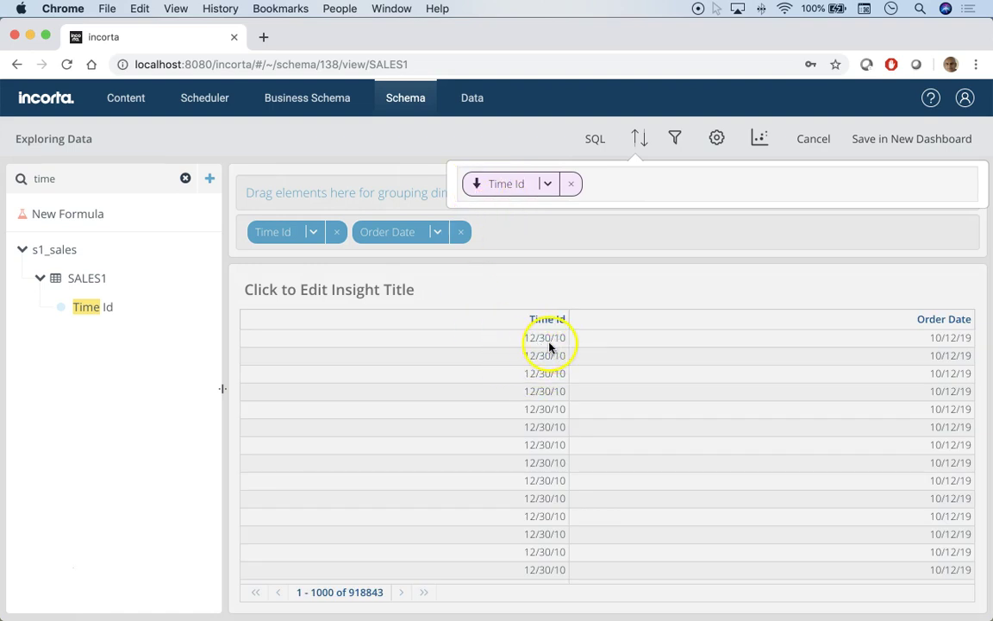
left_click(473, 184)
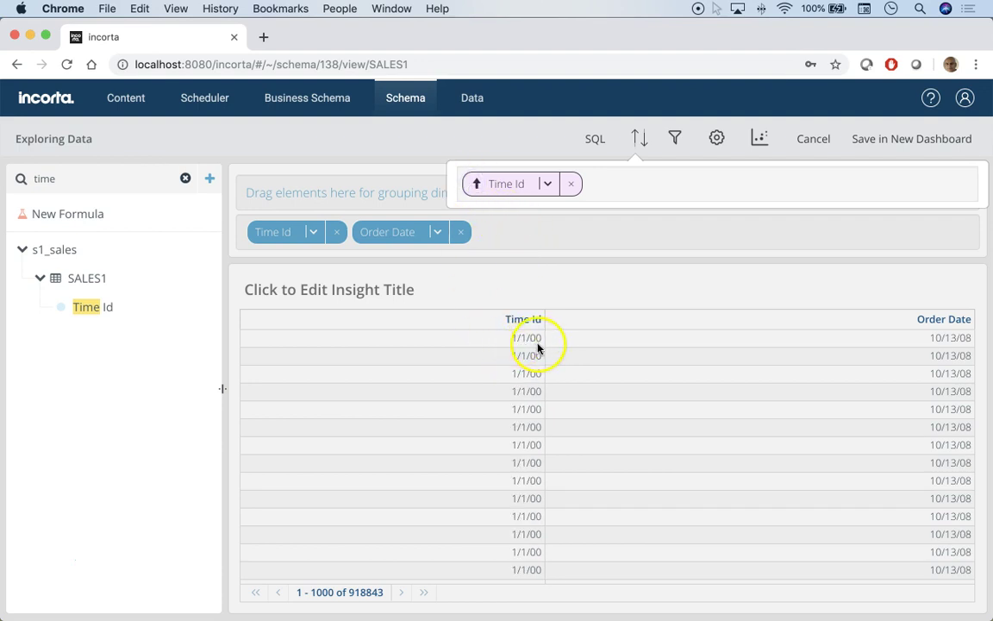
left_click(474, 186)
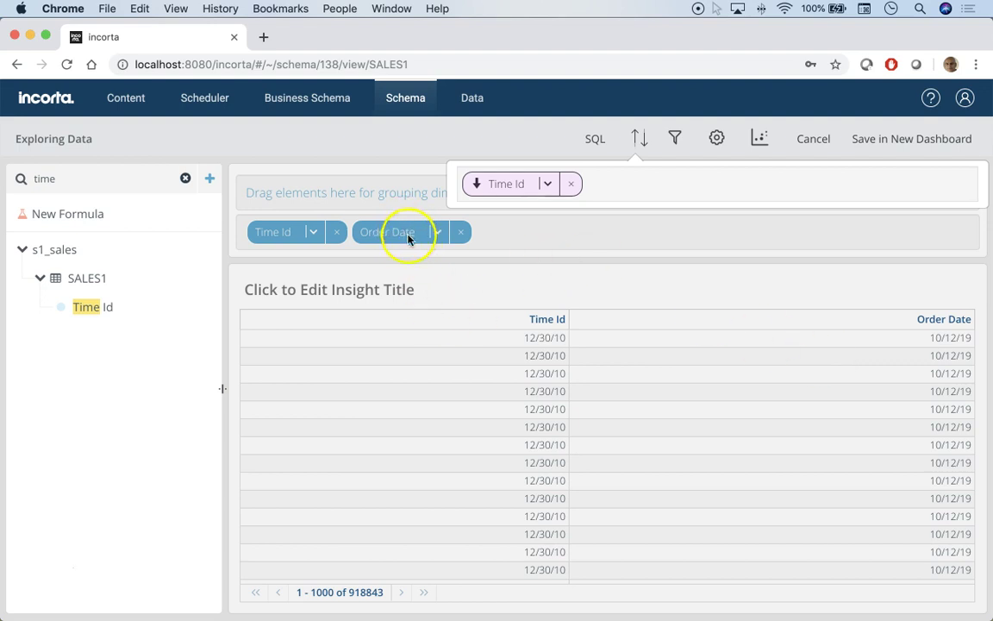
left_click(529, 235)
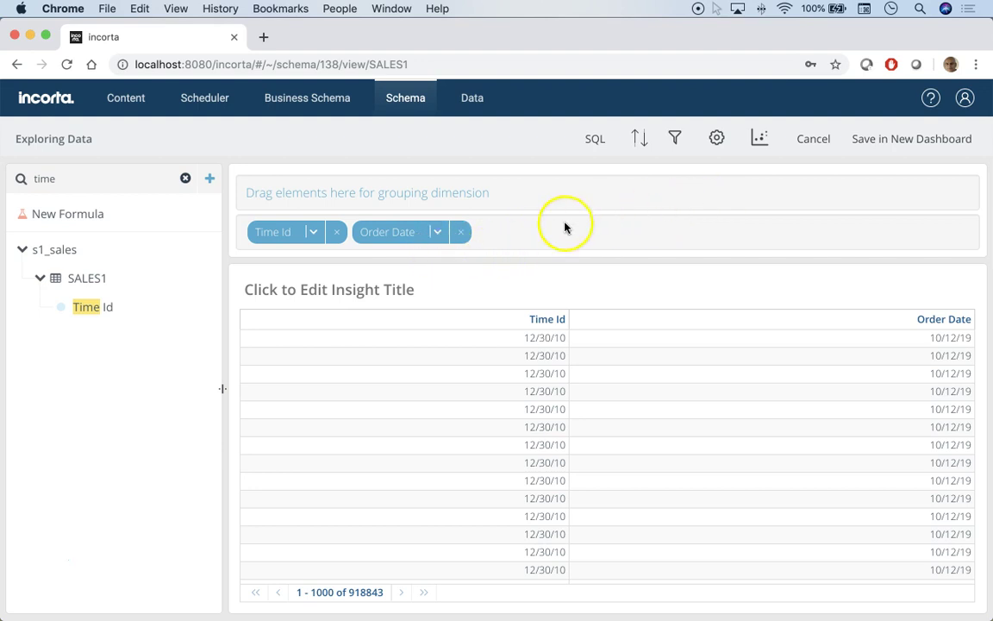
left_click(812, 143)
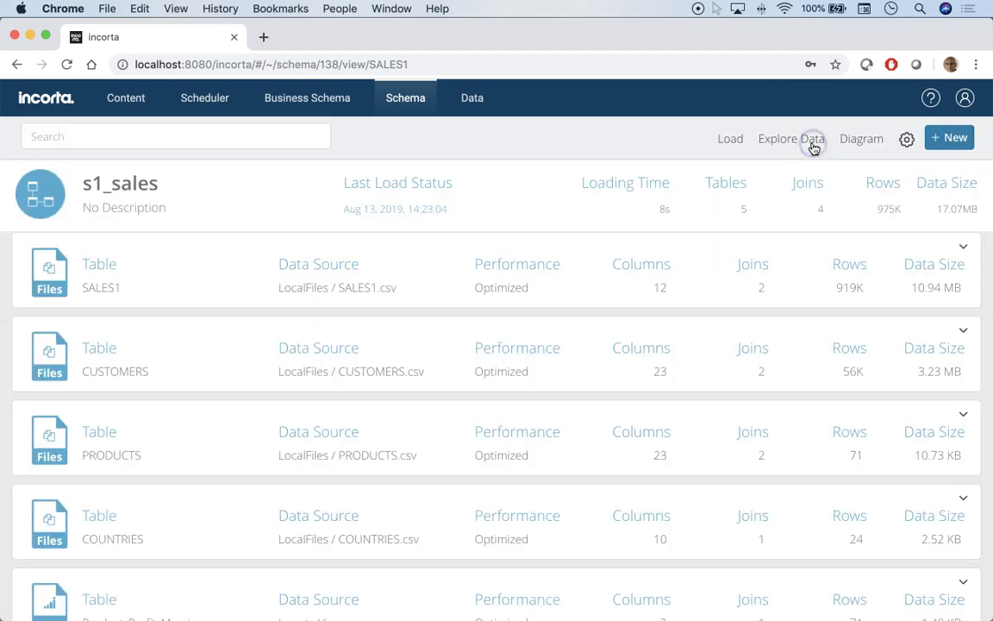
Review the file data source settings of the date table in the date schema and leave without changes.
left_click(409, 105)
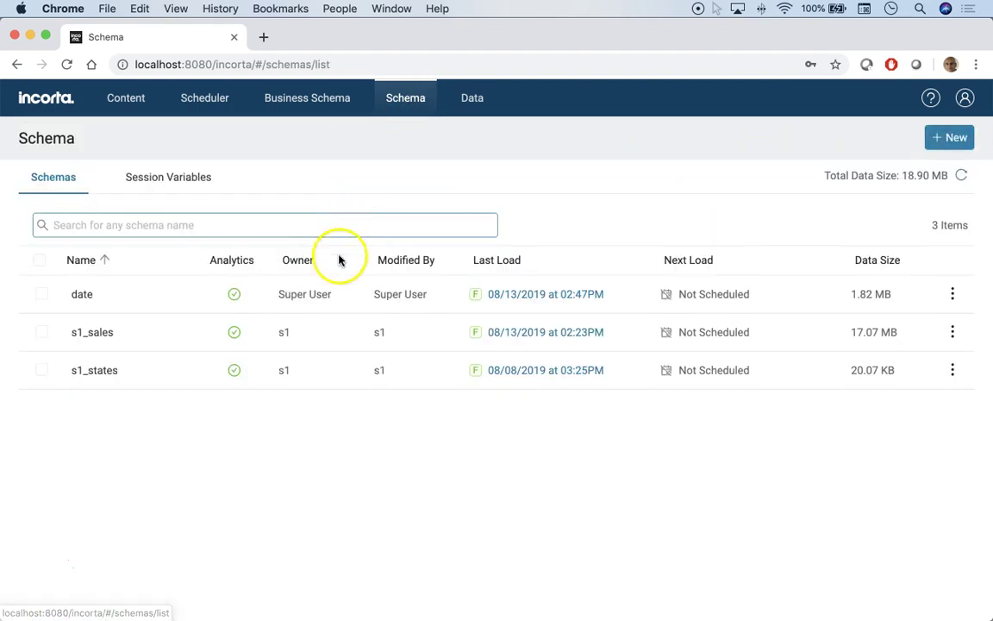
left_click(81, 293)
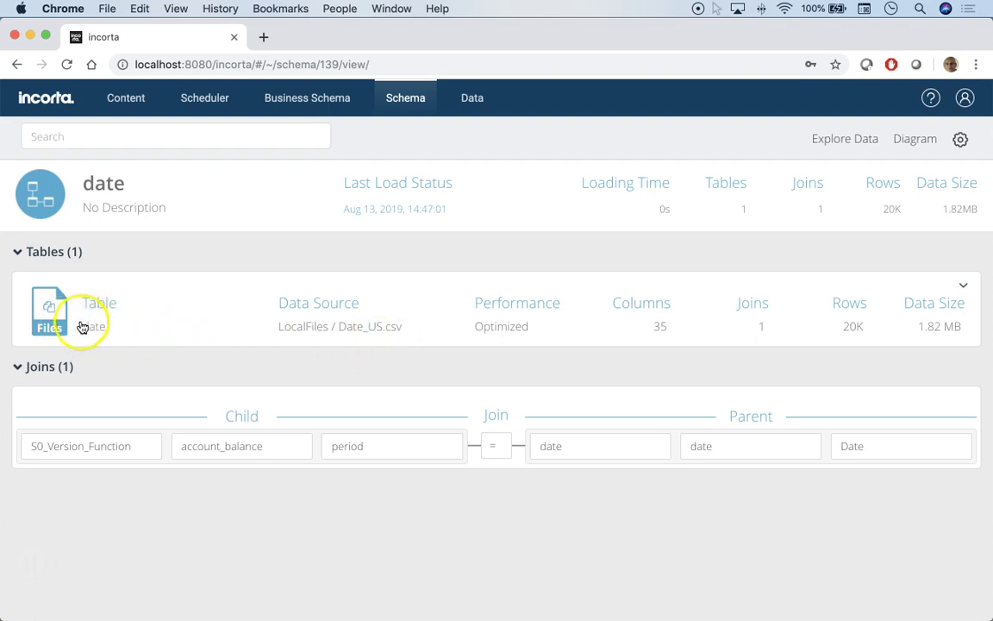
left_click(49, 309)
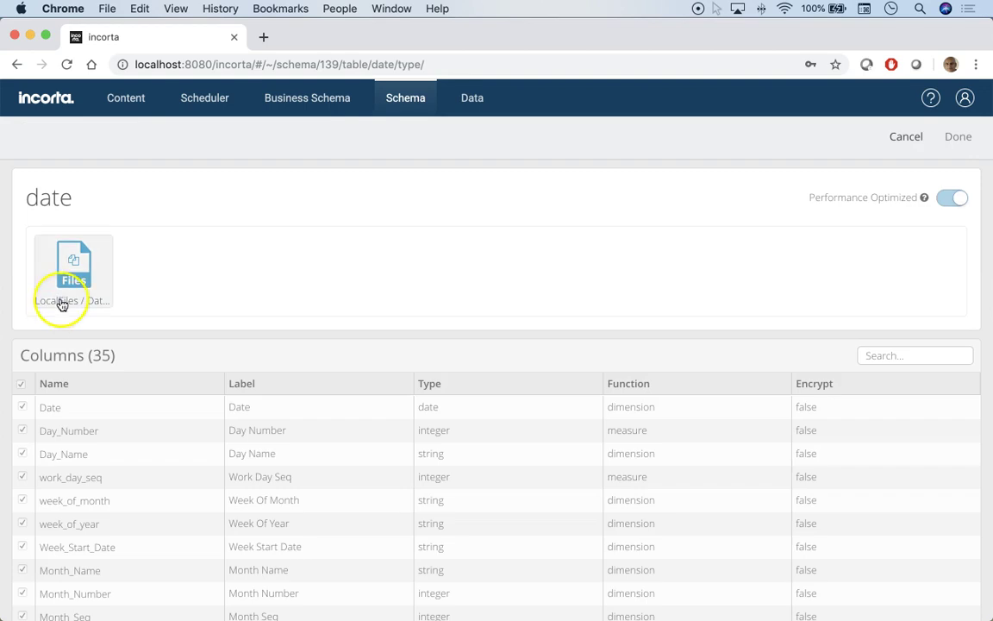
left_click(73, 270)
scroll(550, 389, "down", 5)
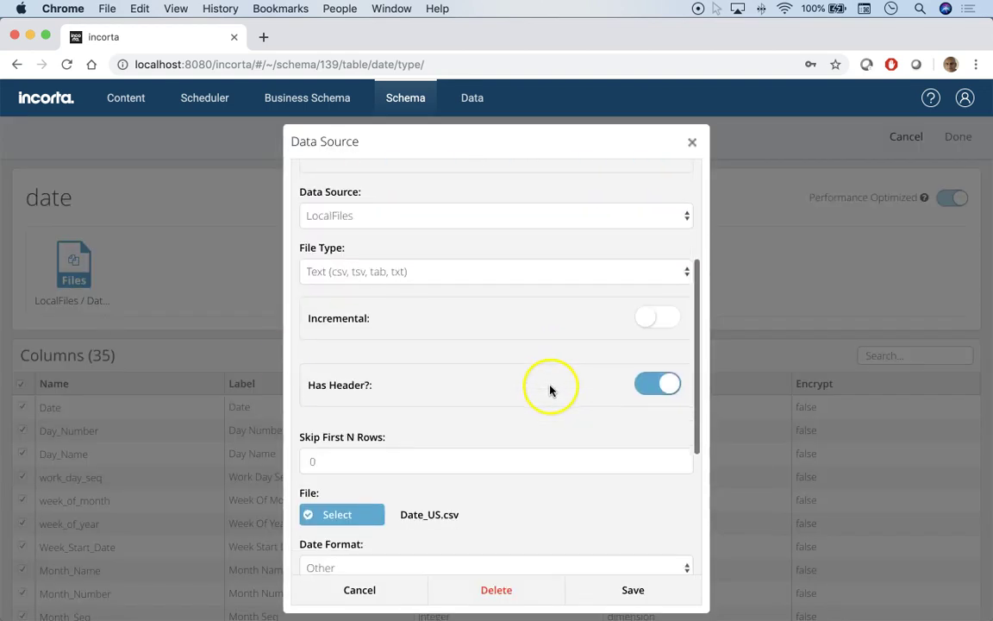
scroll(550, 389, "down", 1)
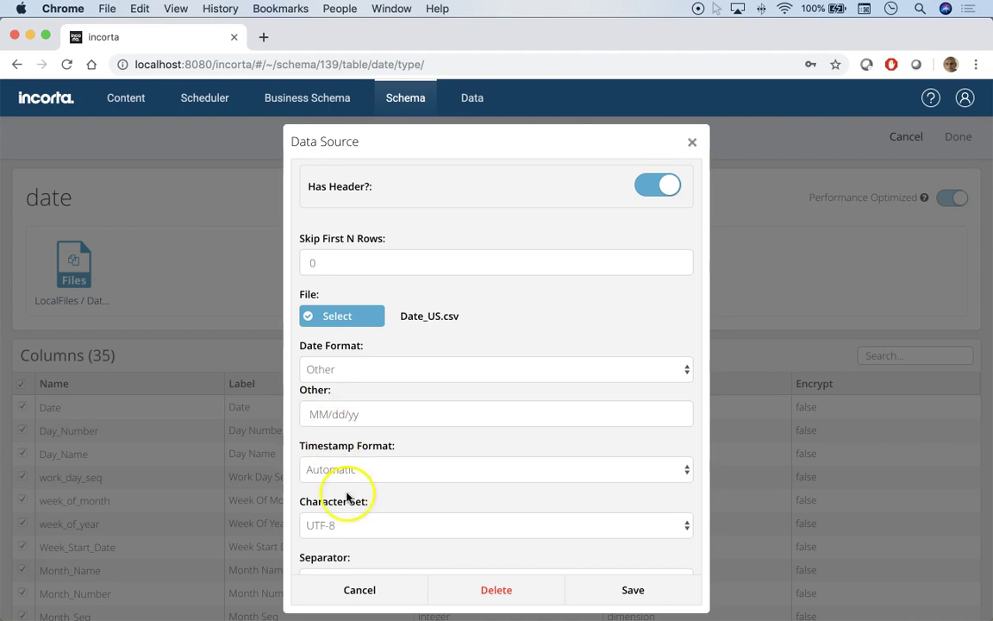
left_click(364, 591)
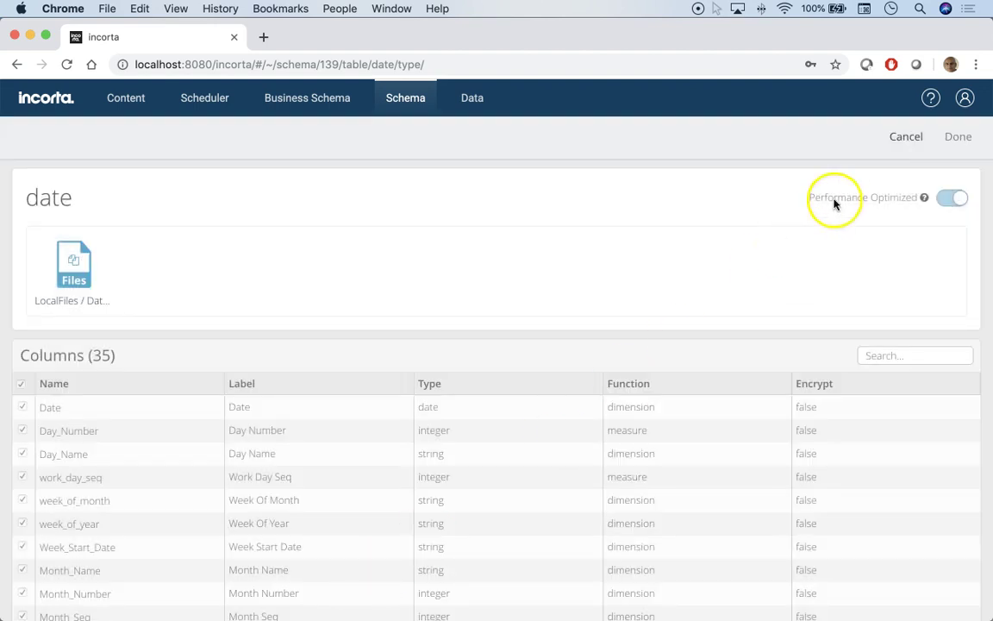
left_click(905, 137)
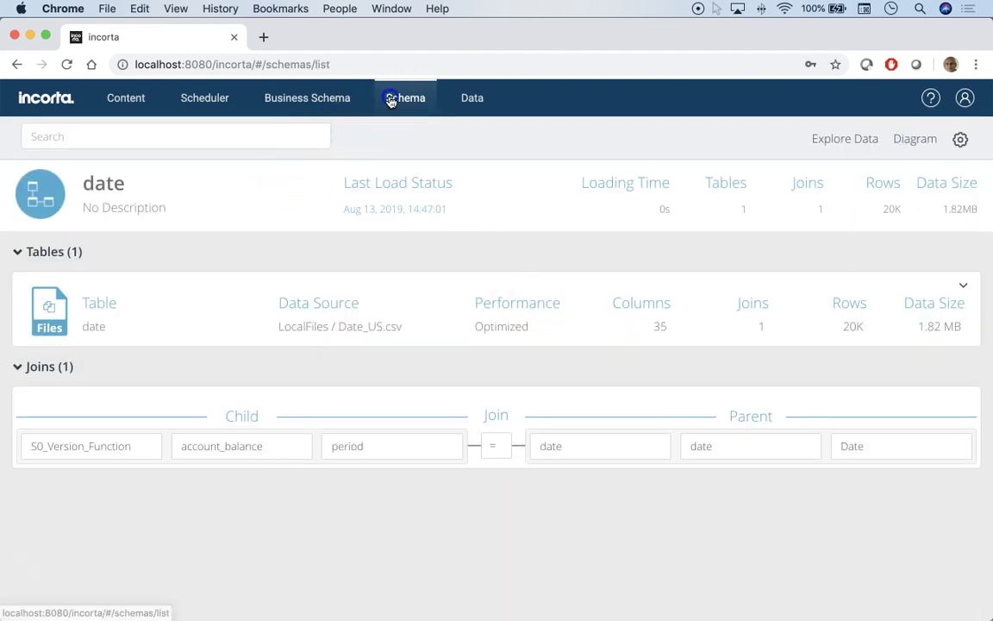
View the tables of the s1_states schema and return to the schema list.
left_click(403, 99)
left_click(114, 380)
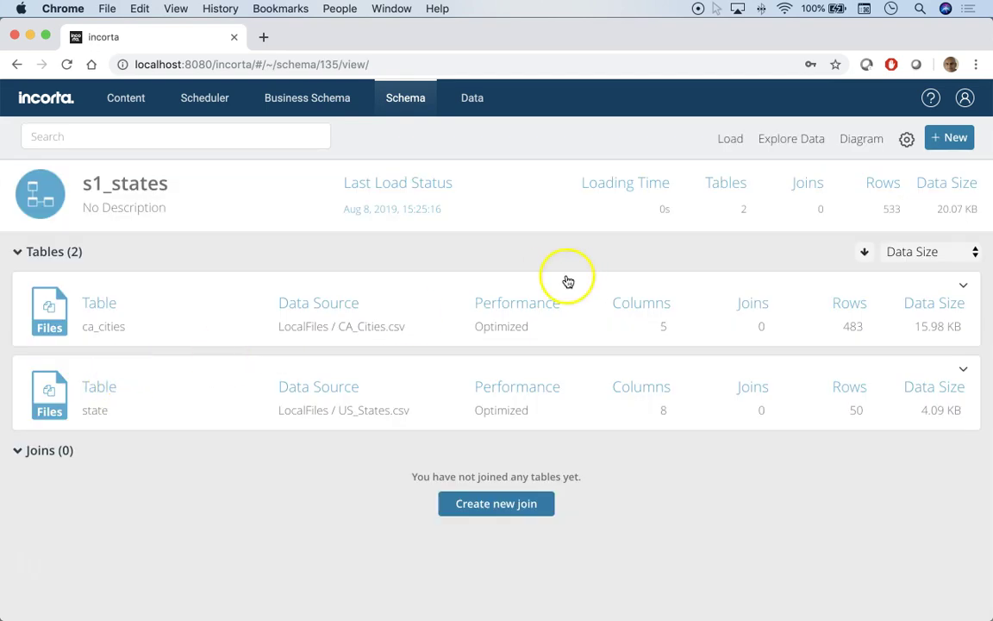
left_click(405, 97)
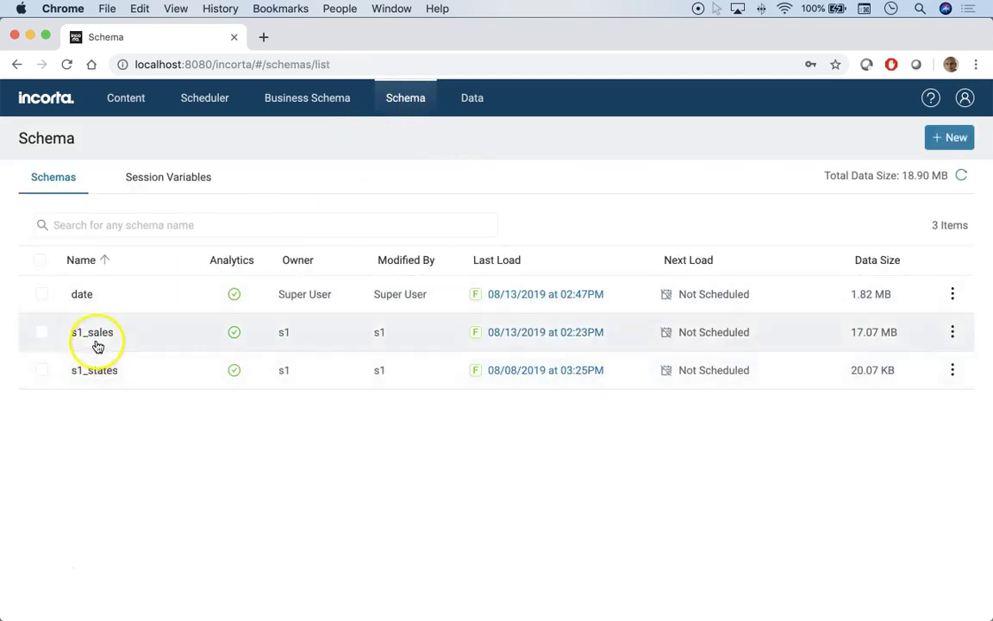
Start a new join on the SALES1 table of the s1_sales schema as child, using the order_date column.
left_click(95, 339)
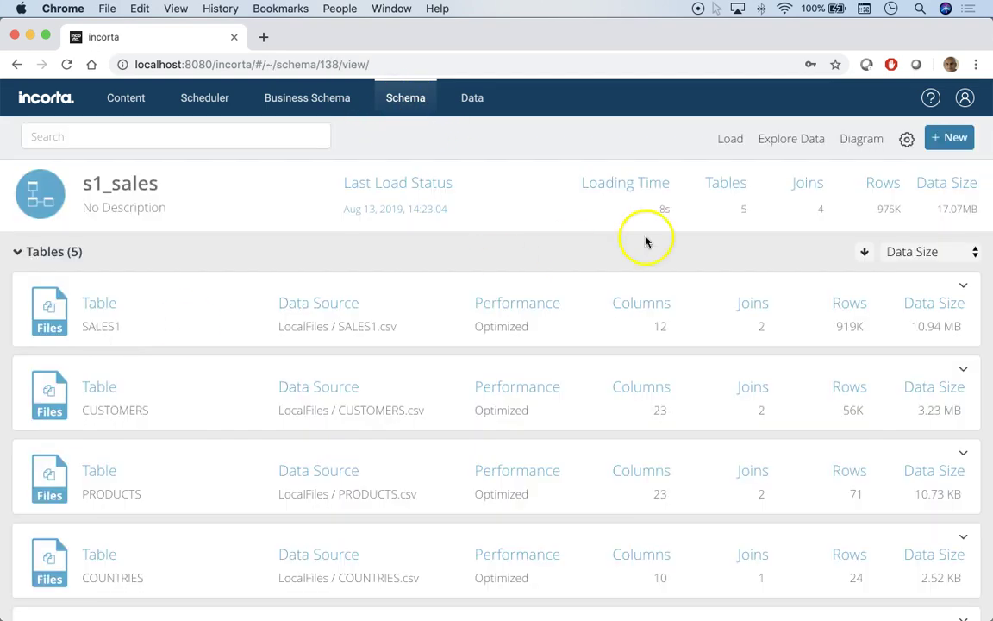
left_click(210, 322)
left_click(843, 139)
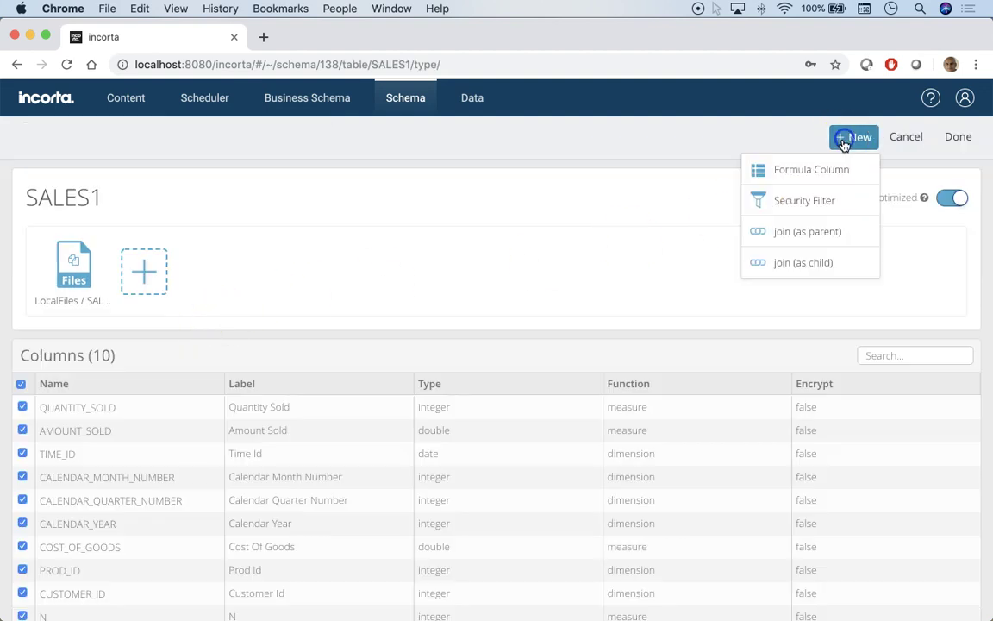
left_click(816, 261)
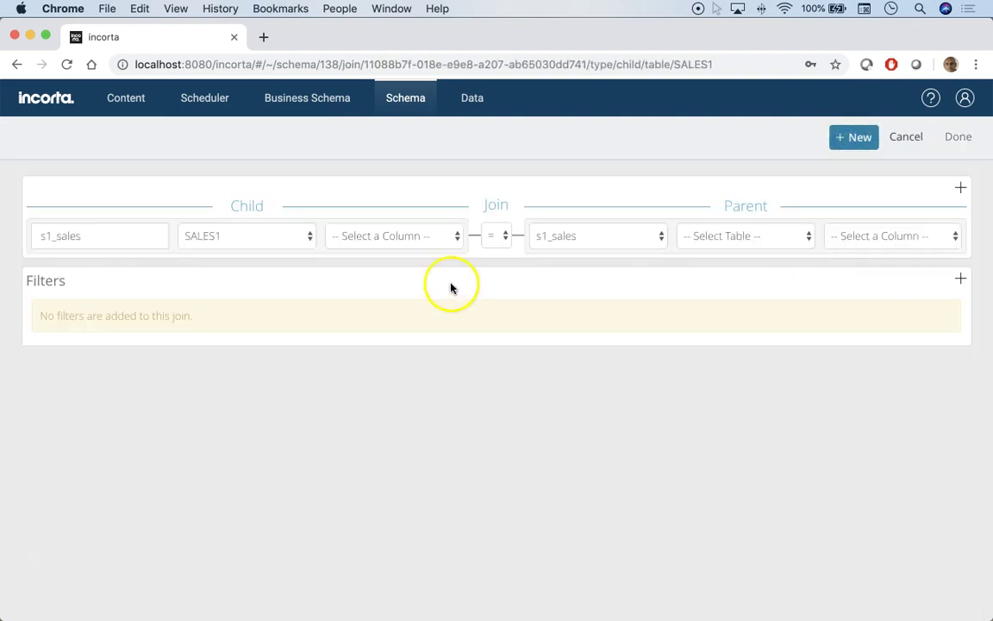
left_click(378, 233)
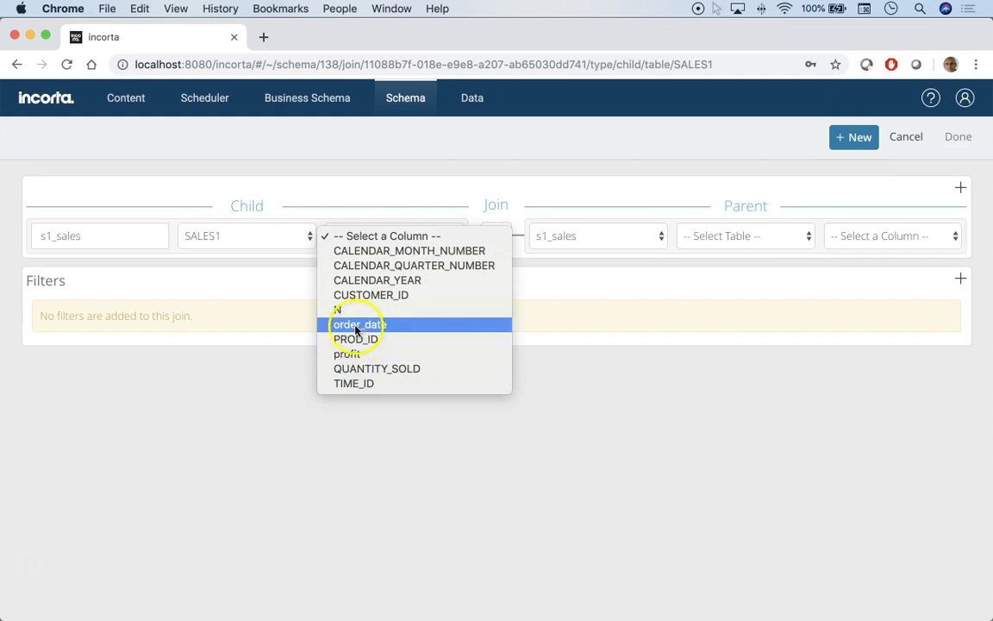
left_click(371, 326)
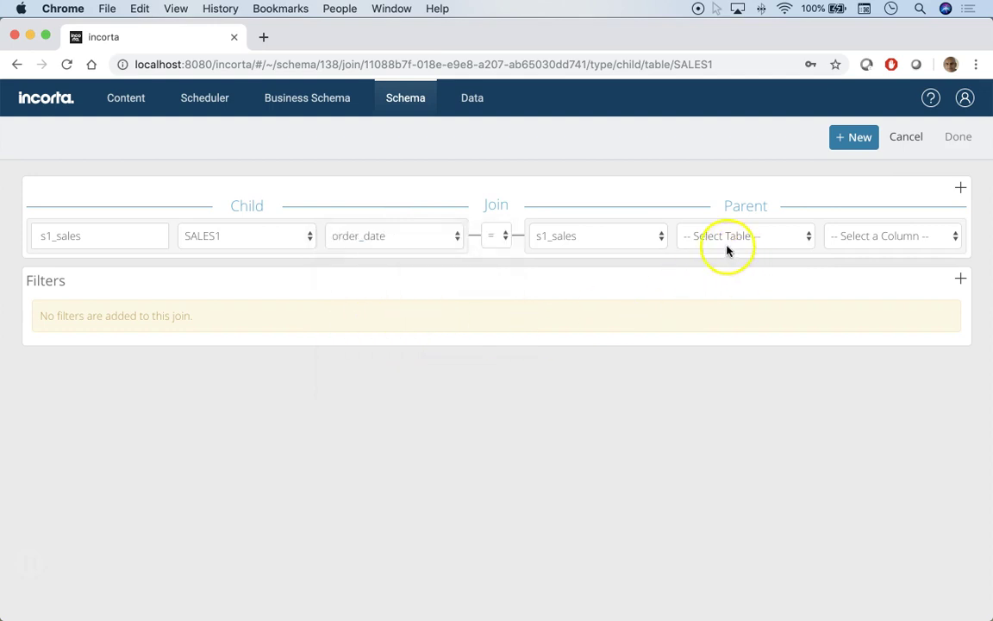
Set the join's parent to the Date column of the date table in the date schema, and save the join and table.
left_click(587, 237)
left_click(560, 220)
left_click(699, 235)
left_click(738, 249)
left_click(871, 237)
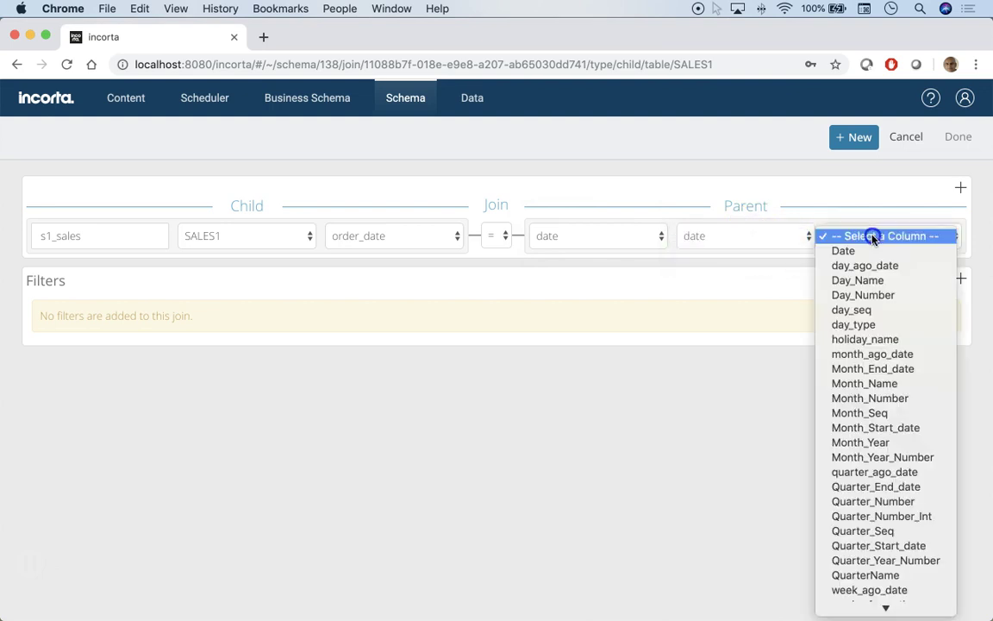
left_click(850, 250)
left_click(955, 138)
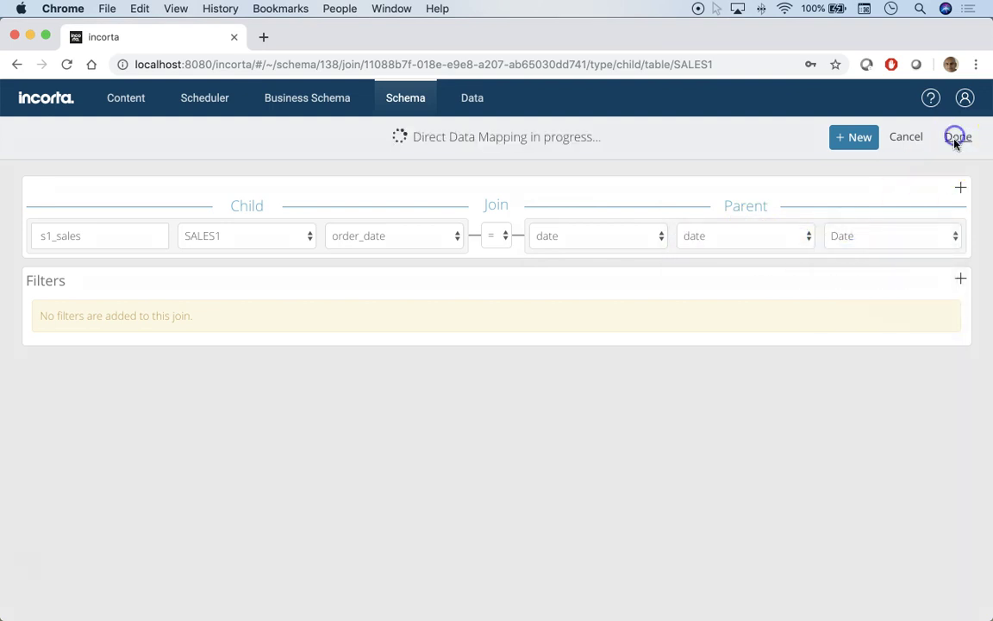
left_click(953, 137)
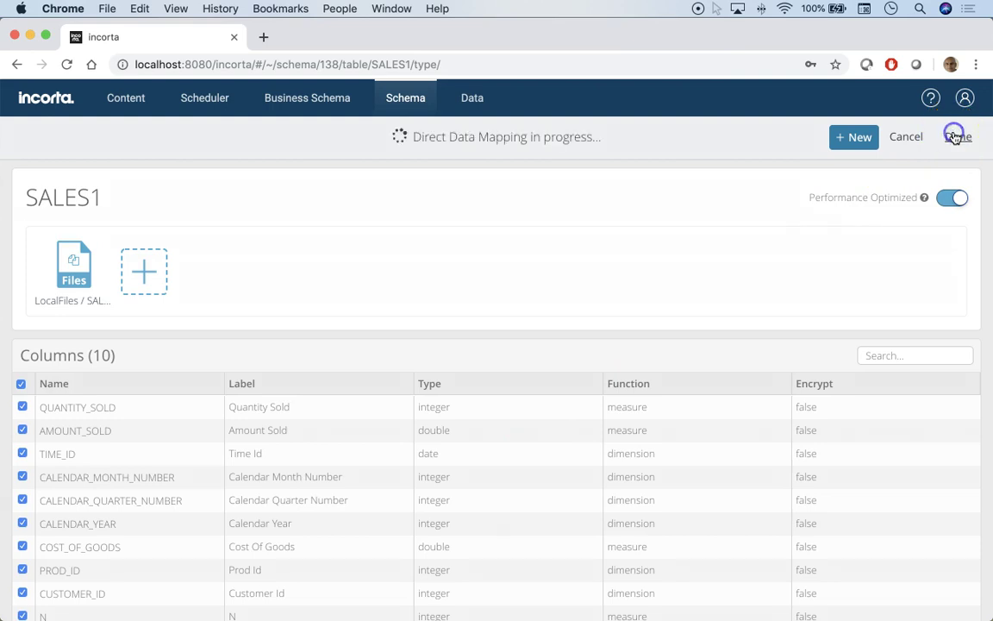
From the s1_sales schema diagram, explore the data as a Table with the date table's Date as a measure.
left_click(867, 147)
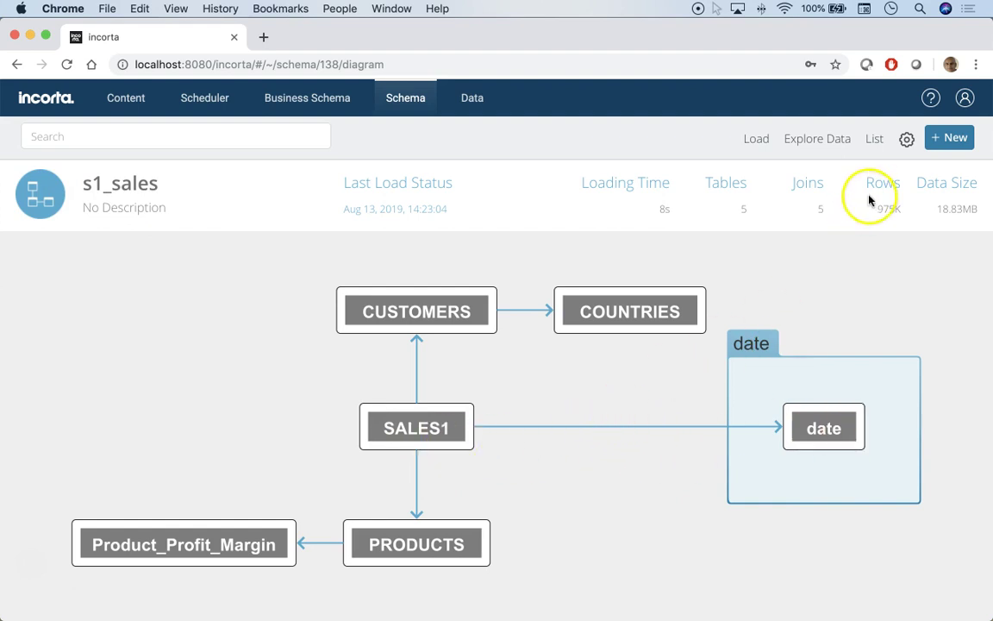
left_click(817, 140)
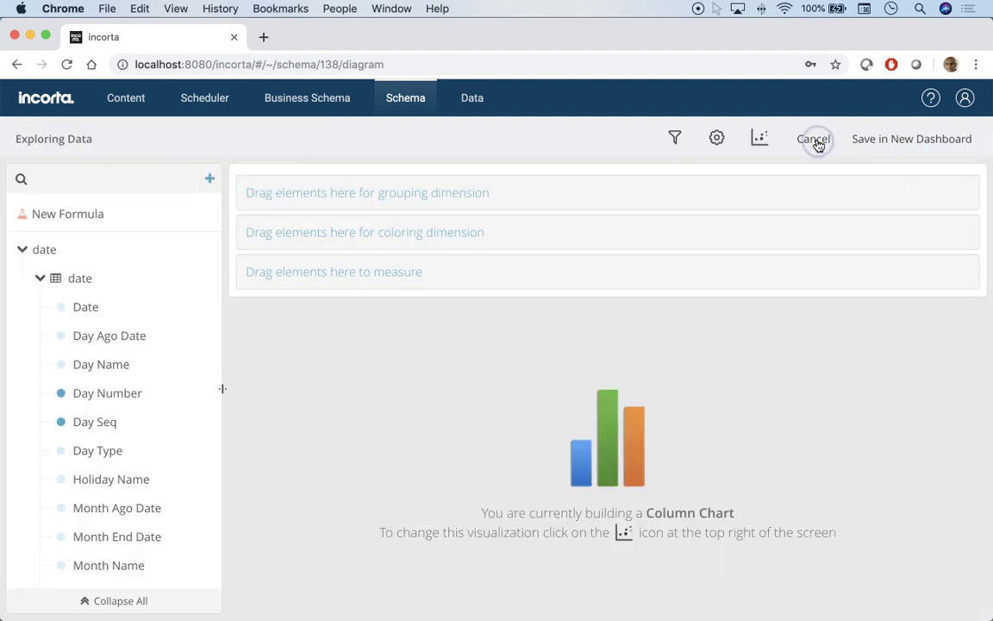
left_click(762, 140)
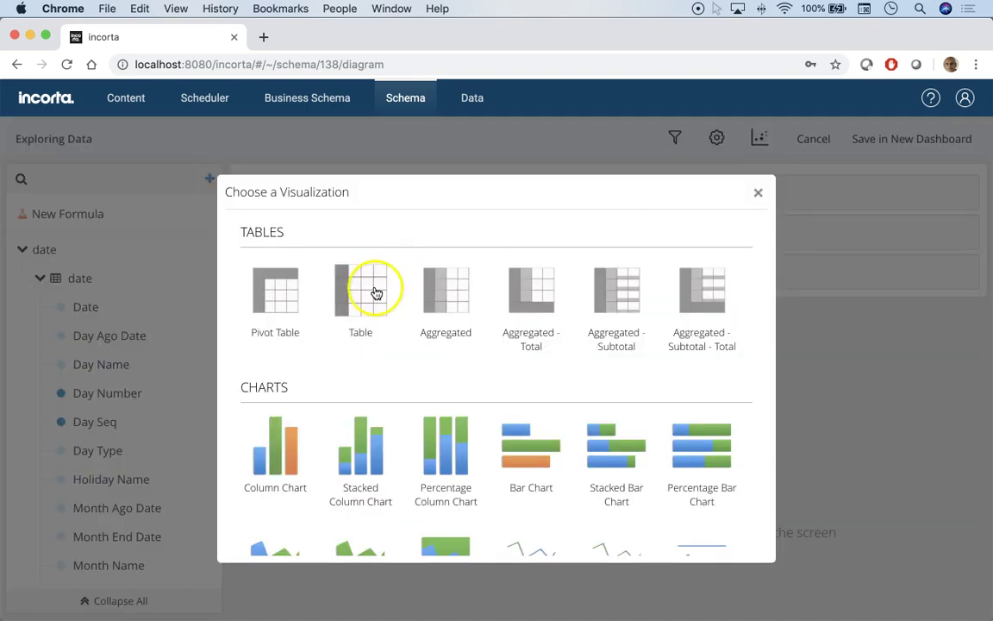
left_click(371, 289)
left_click_drag(77, 302, 334, 231)
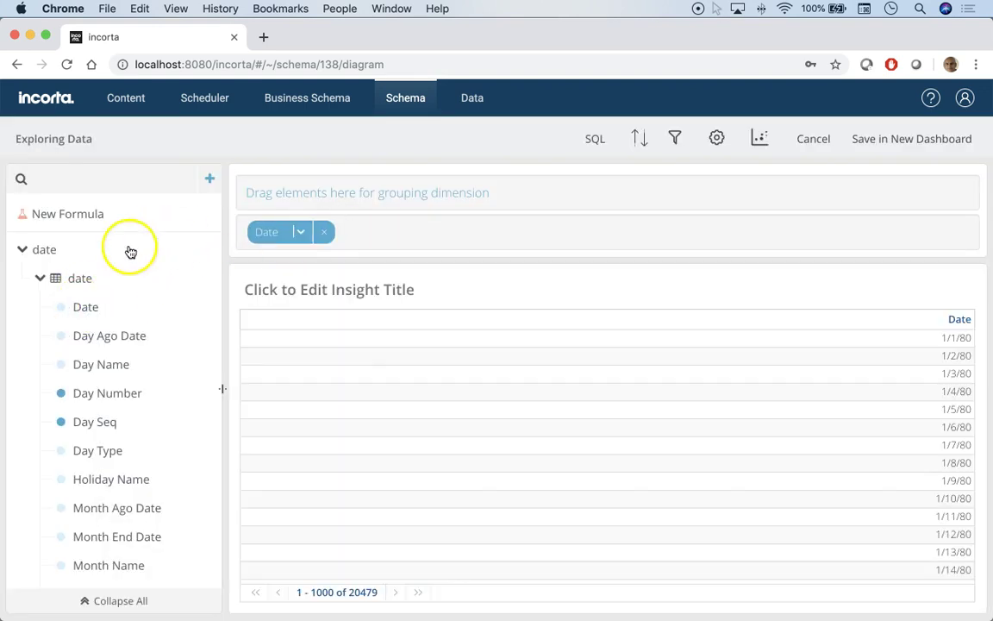
Add Order Date from SALES1 as a measure after Date to compare the joined values, and discard the exploration.
left_click(22, 250)
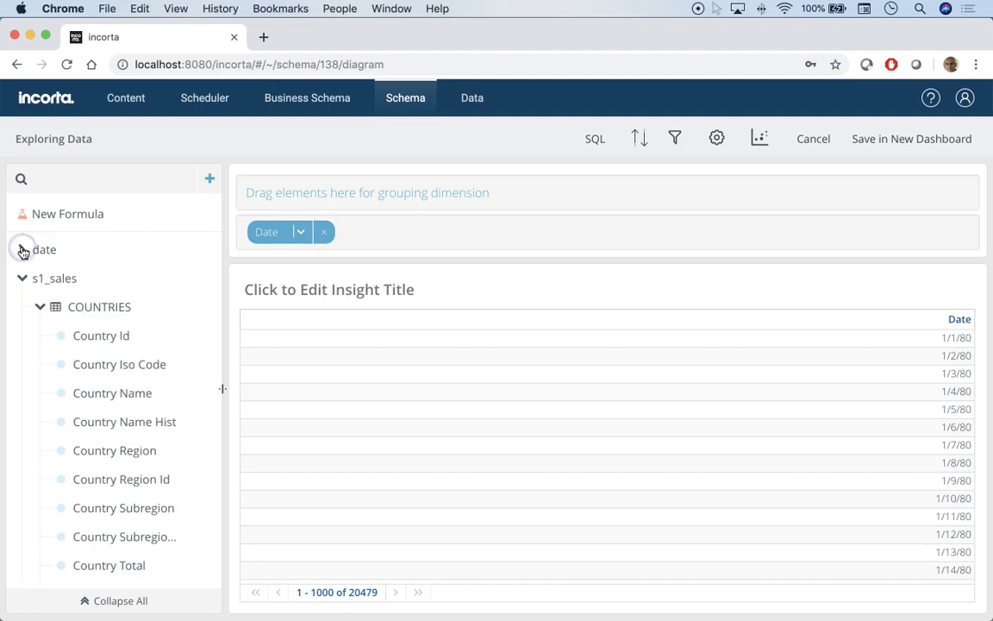
left_click(138, 598)
left_click(22, 278)
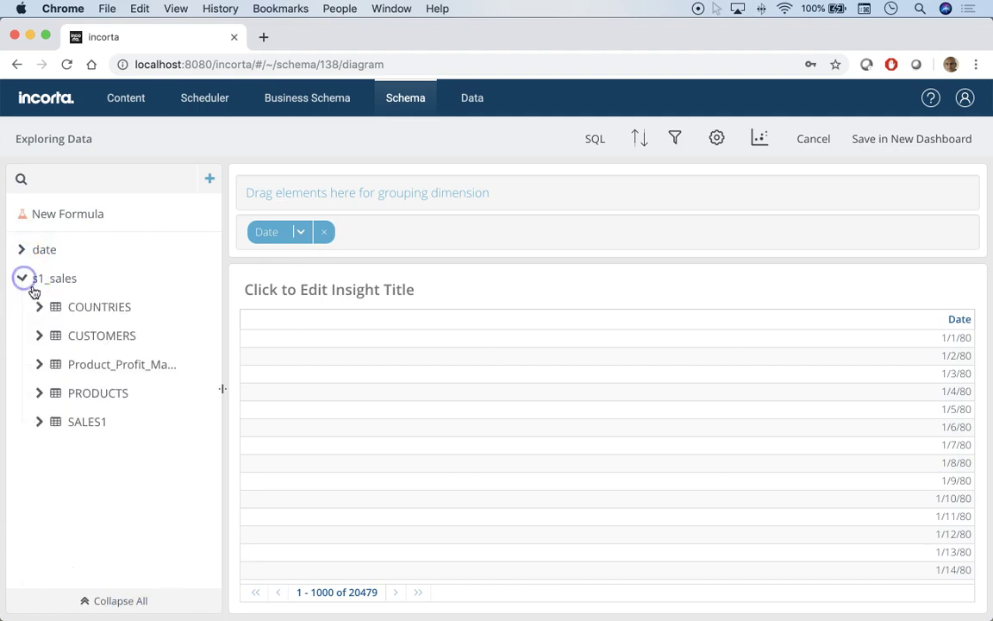
left_click(40, 421)
scroll(78, 419, "down", 5)
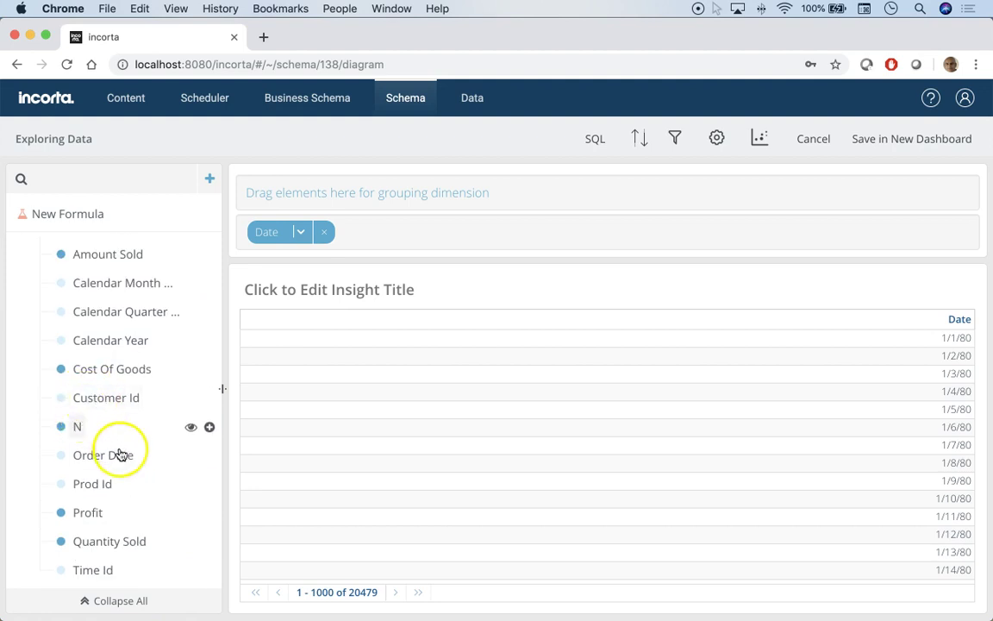
left_click_drag(118, 457, 534, 237)
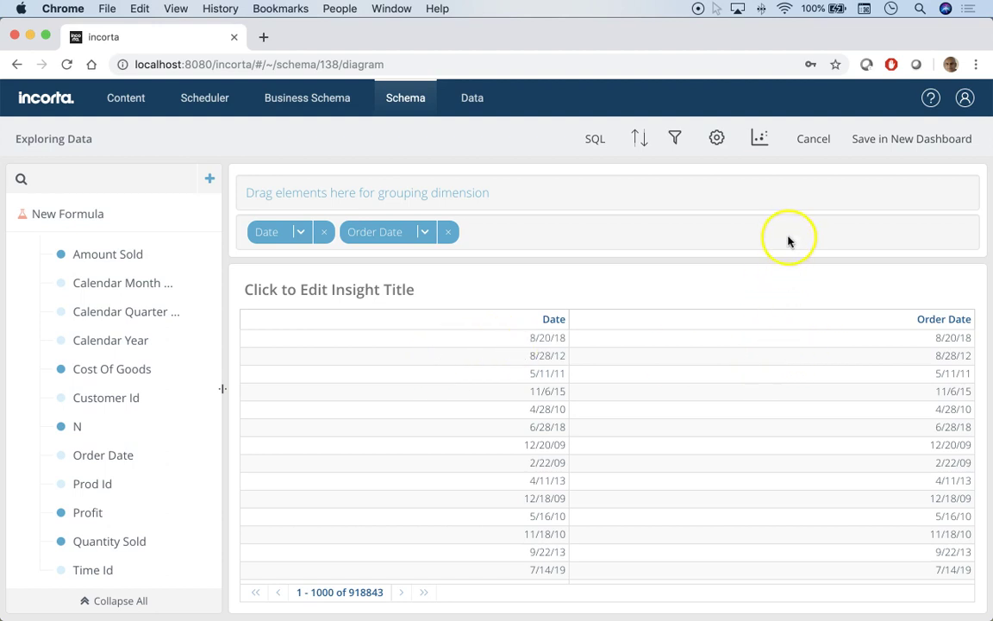
left_click(812, 143)
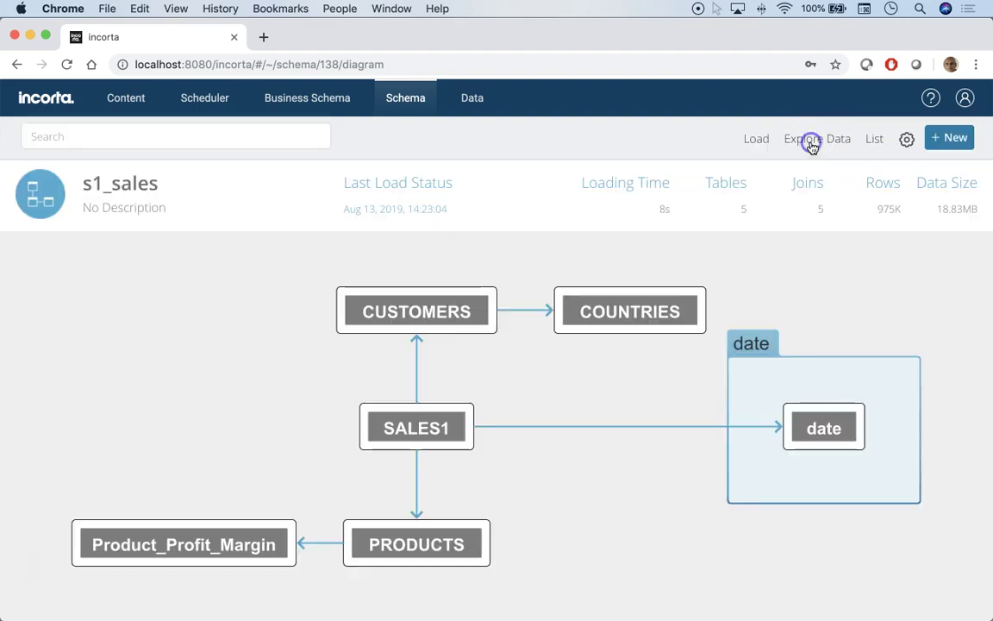
left_click(876, 148)
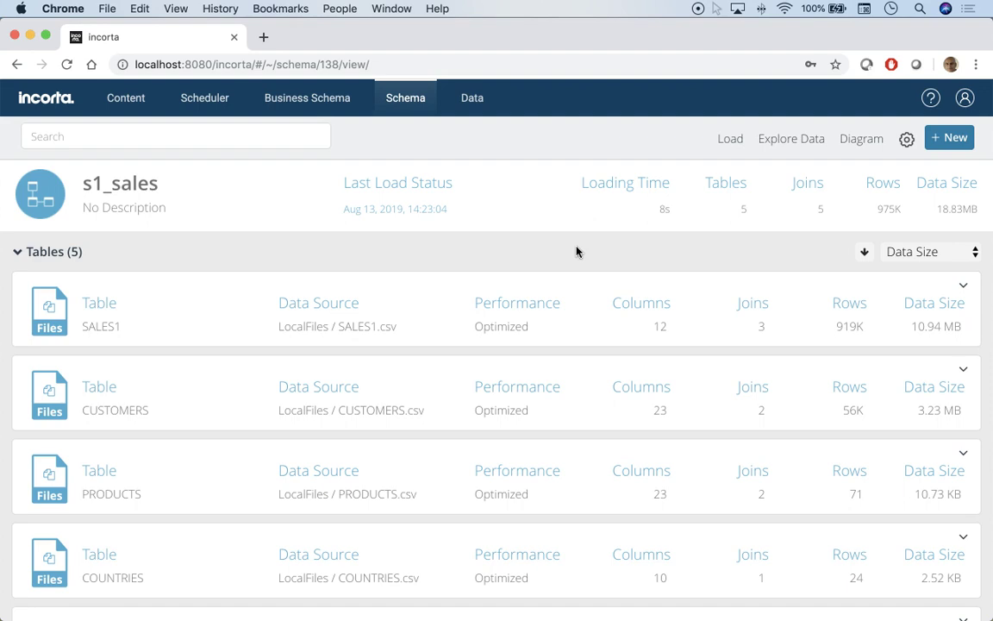
Review the date table's definition in the date schema and leave it without changes to view the schema's joins.
left_click(401, 104)
left_click(82, 292)
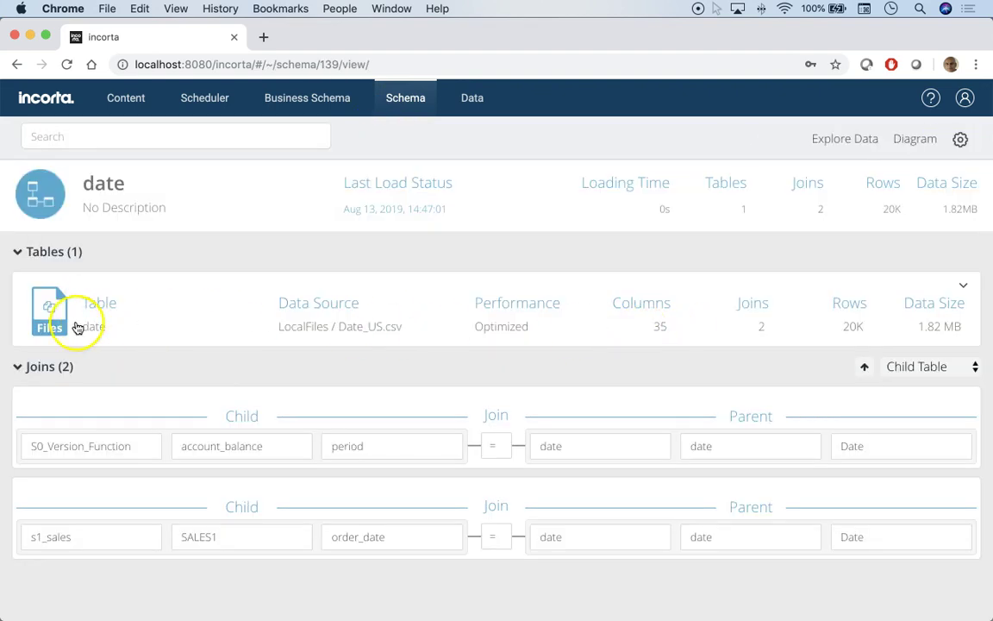
left_click(78, 327)
left_click(894, 357)
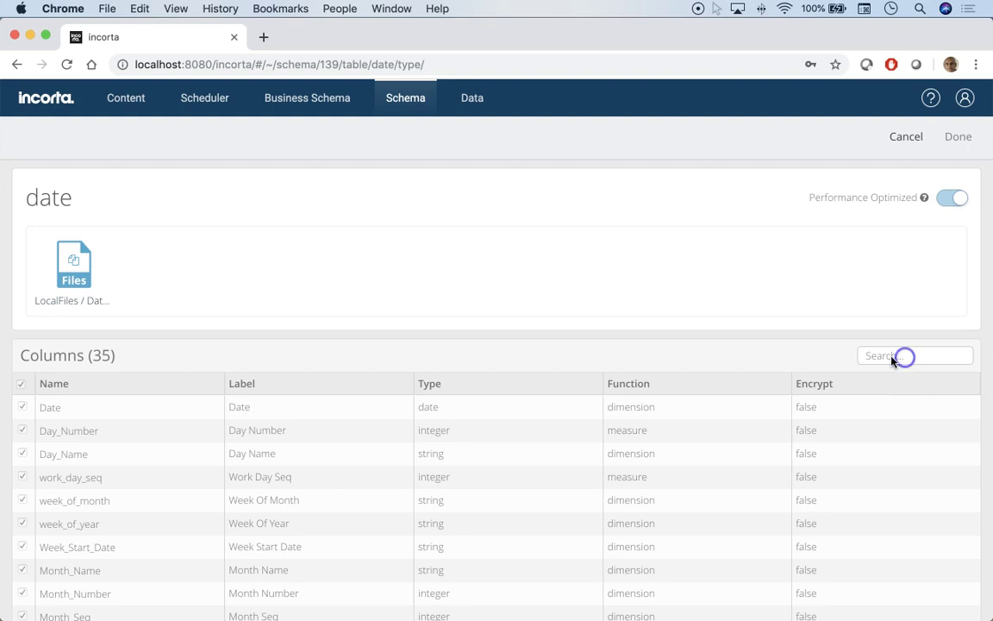
left_click(880, 360)
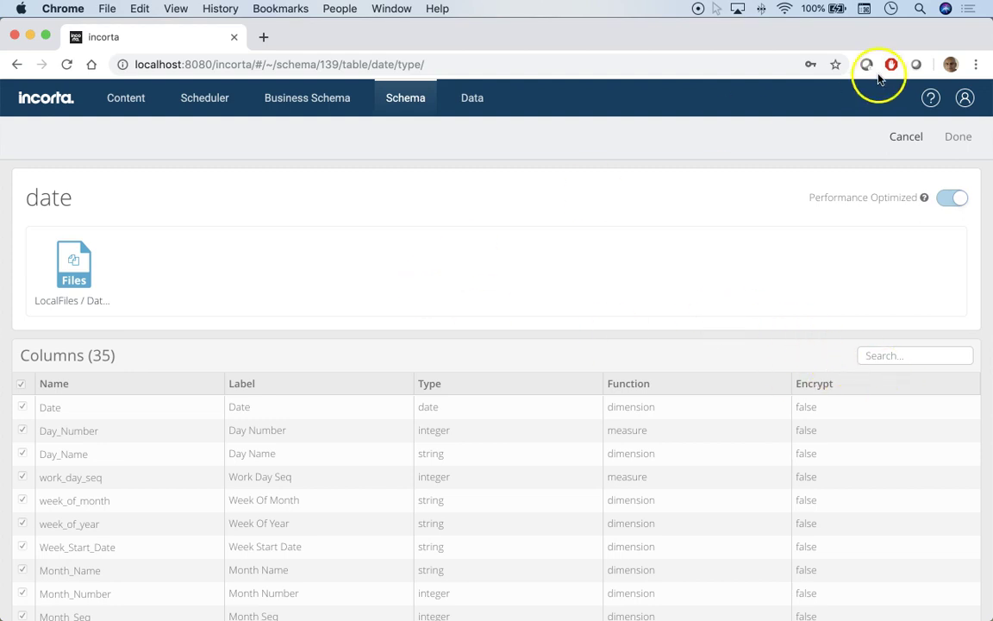
left_click(897, 140)
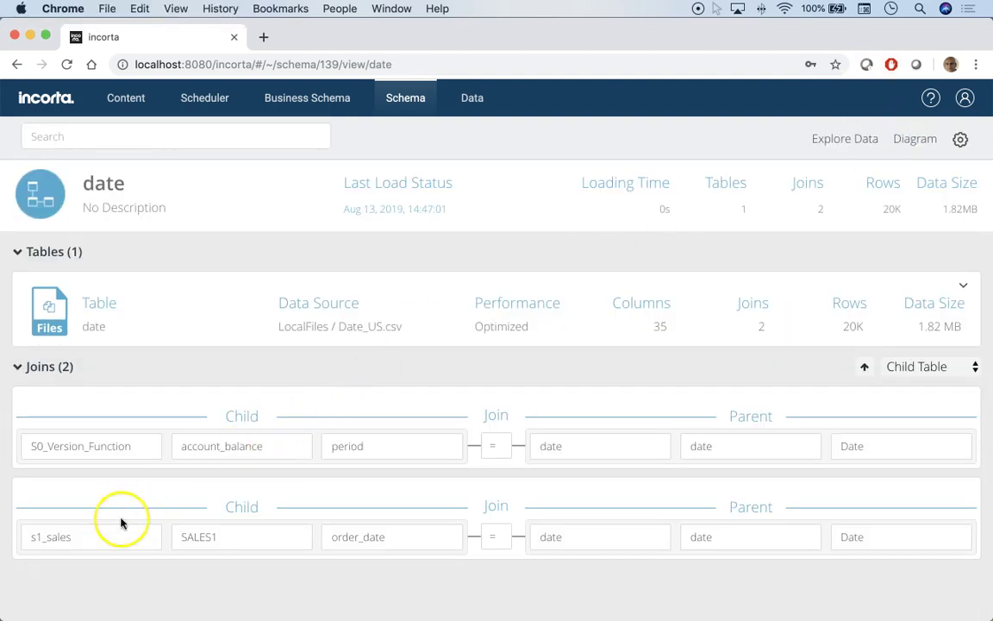